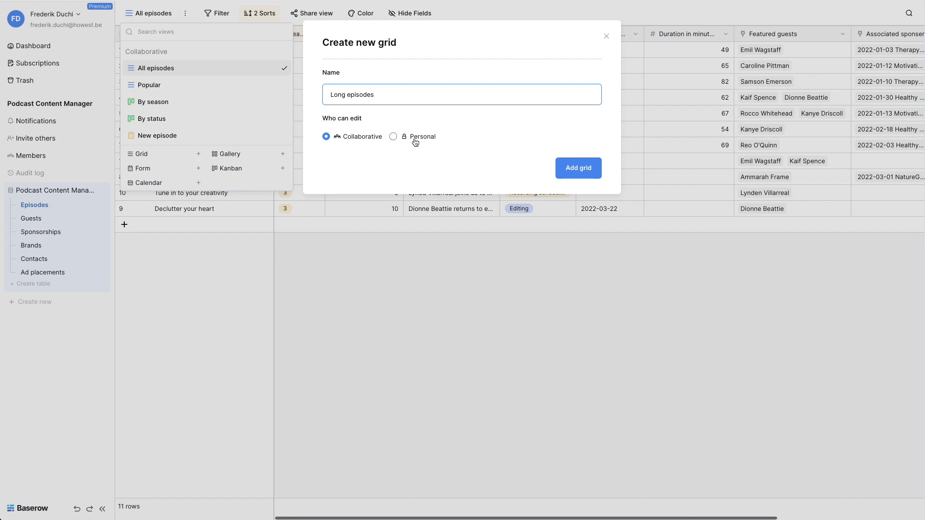
Step: Create the collaborative grid view "Long episodes" and place it directly below All episodes in the view list
click(586, 173)
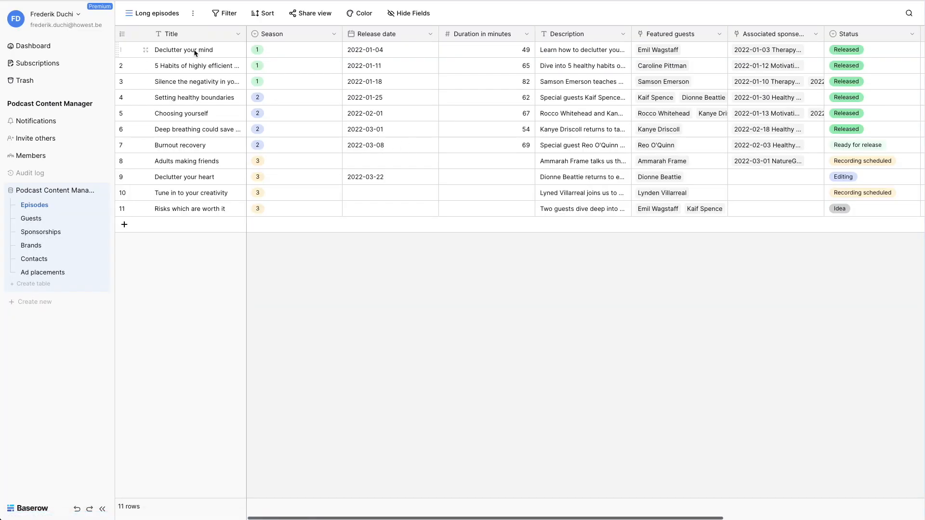
click(155, 14)
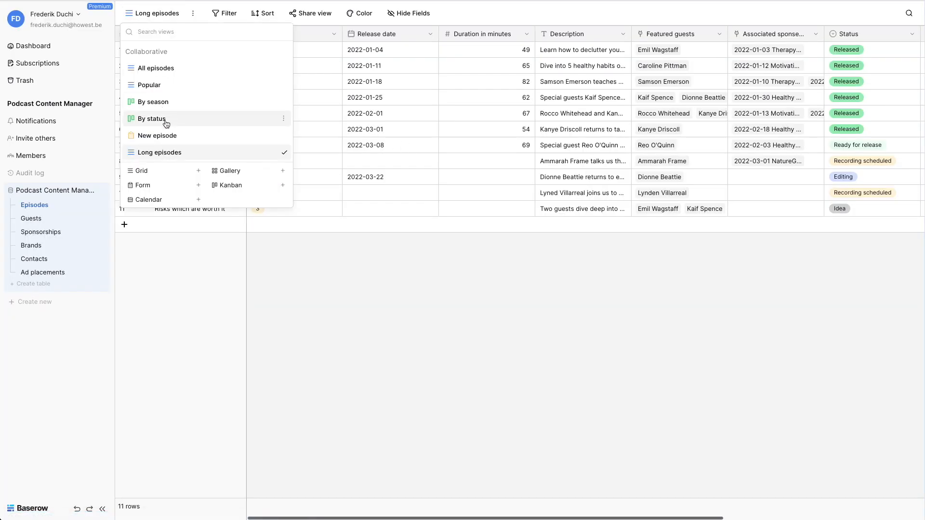
drag(159, 152, 163, 86)
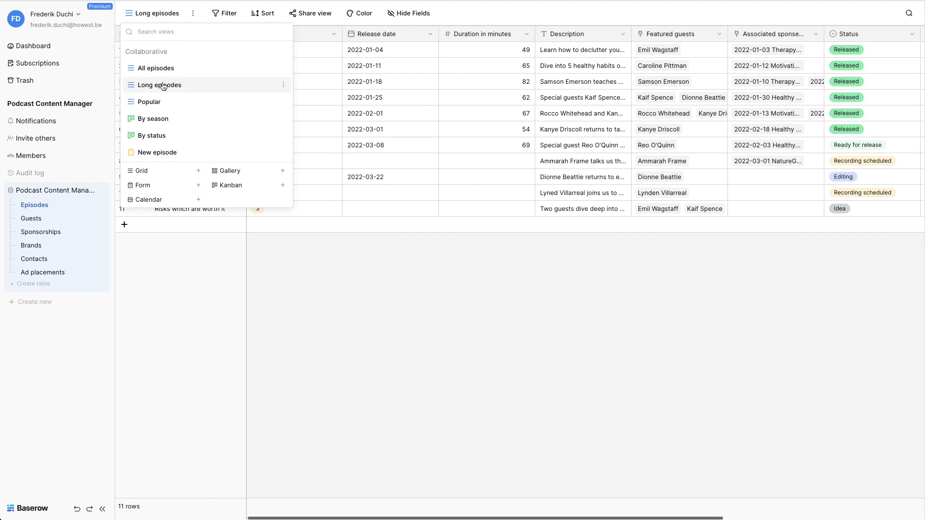
Step: Select the cells from Title through Featured guests in the sixth episode's row
click(332, 129)
key(Left)
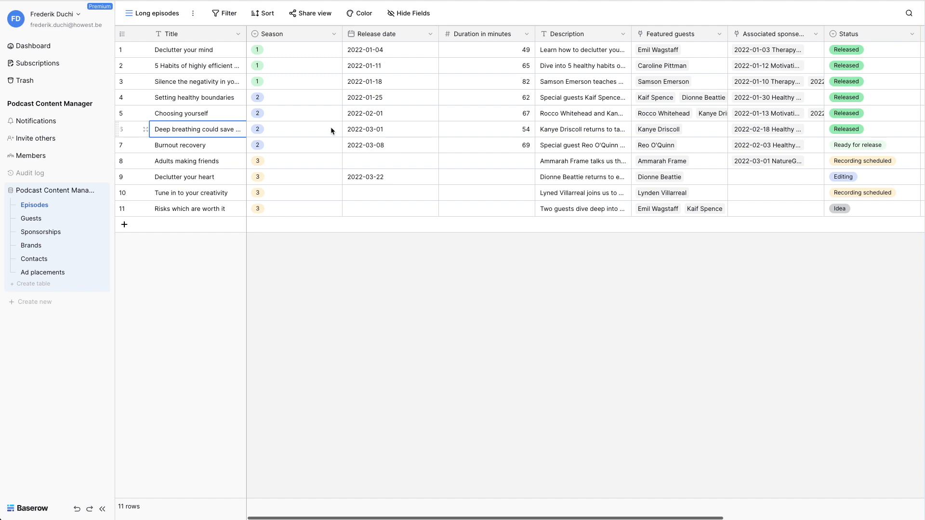
key(shift+Right)
key(shift+Right)
key(shift+Right)
key(shift+Right)
key(shift+Right)
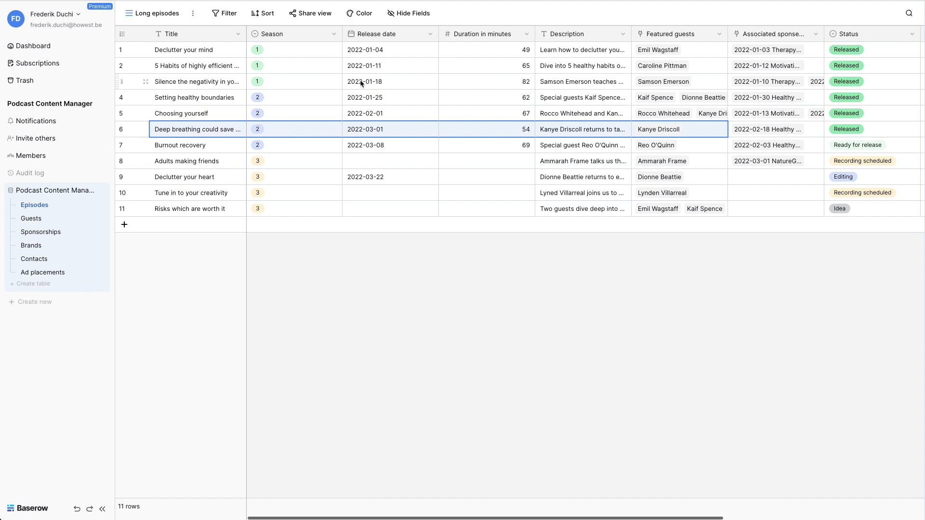
Step: Select the Release date cells of rows 1 through 9
click(368, 54)
key(shift+Down)
key(shift+Down)
key(shift+Down)
key(shift+Down)
key(shift+Down)
key(shift+Down)
key(shift+Down)
key(shift+Down)
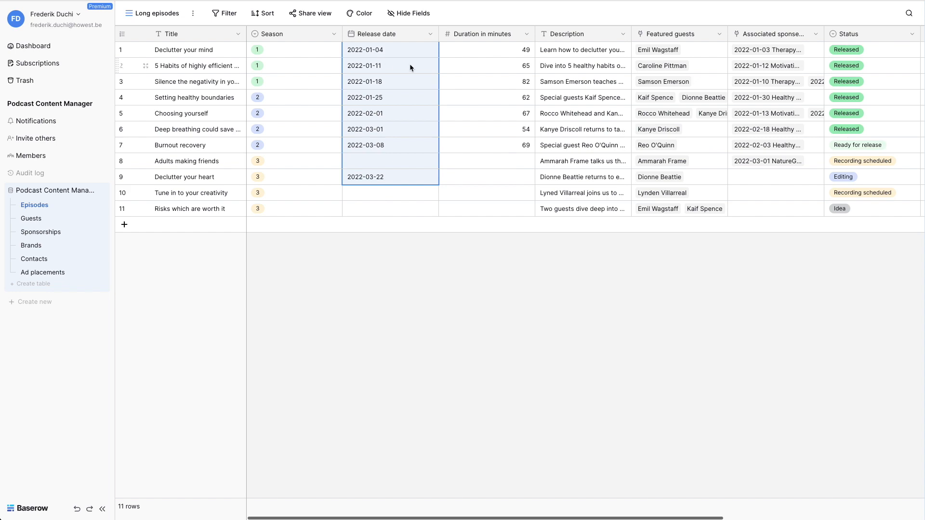
Step: Move the active cell from the third episode's duration across neighbouring columns and rows to view the fields up to Episode number
click(454, 80)
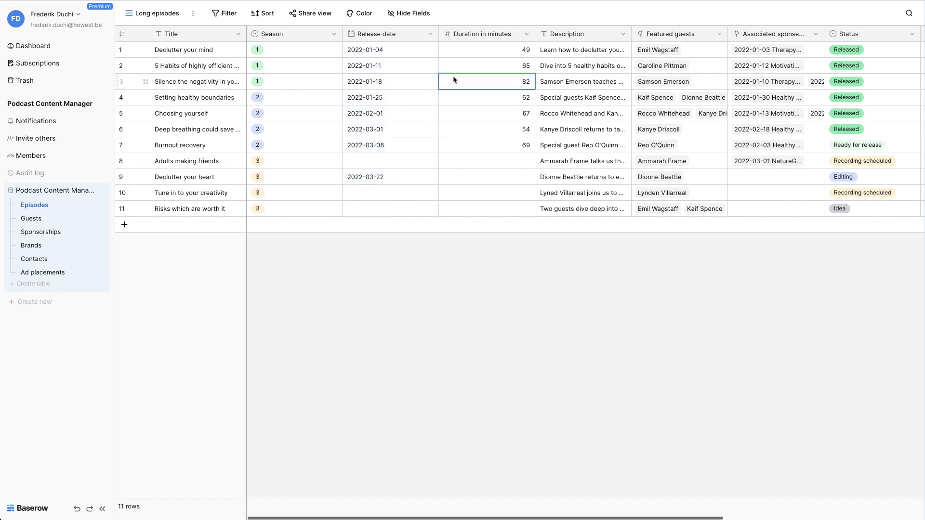
key(Right)
key(Right)
key(Right)
key(Right)
key(Right)
key(Right)
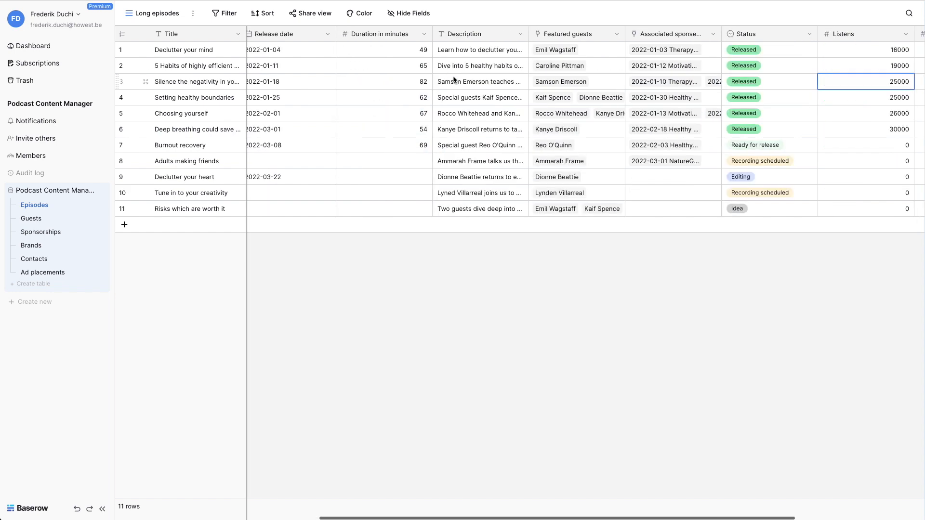
key(Left)
key(Left)
key(Left)
key(Left)
key(Left)
key(Left)
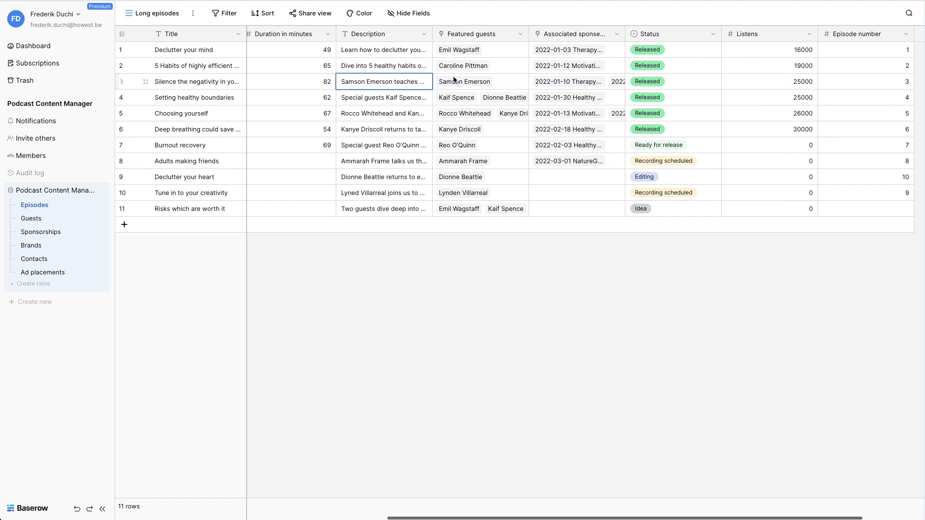
key(Down)
key(Down)
key(Down)
key(Down)
key(Up)
key(Up)
key(Up)
key(Up)
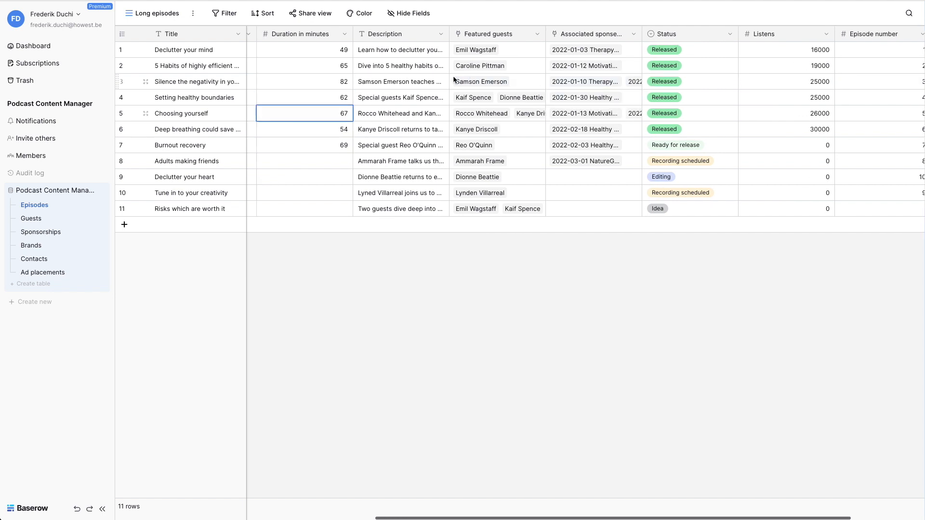
Step: Select the block of cells from Duration in minutes through Status for rows 3 to 8
key(shift+Down)
key(shift+Down)
key(shift+Right)
key(shift+Right)
key(shift+Right)
key(shift+Right)
key(shift+Down)
key(shift+Down)
key(shift+Down)
key(shift+Down)
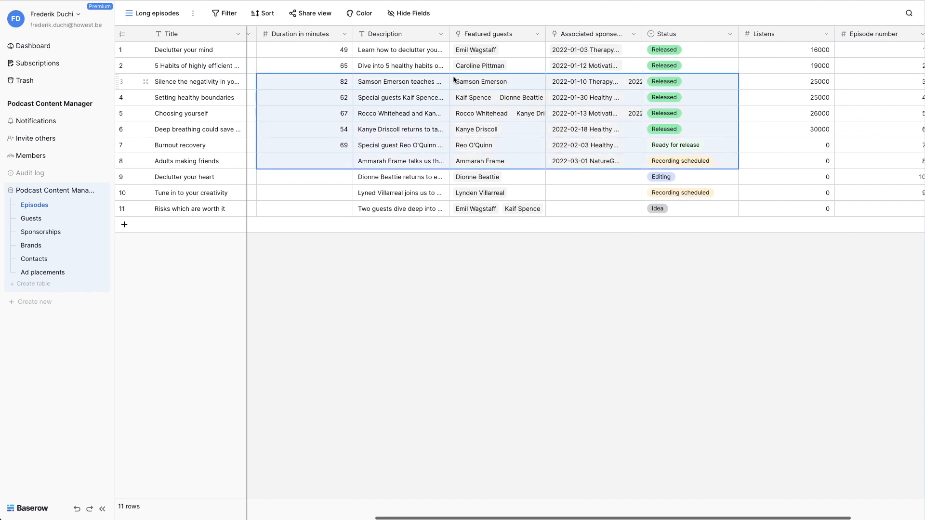
Step: Select the block of cells from Duration in minutes through Associated sponserships for rows 1 to 4
key(Up)
key(Up)
key(shift+Right)
key(shift+Right)
key(shift+Right)
key(shift+Down)
key(shift+Down)
key(shift+Down)
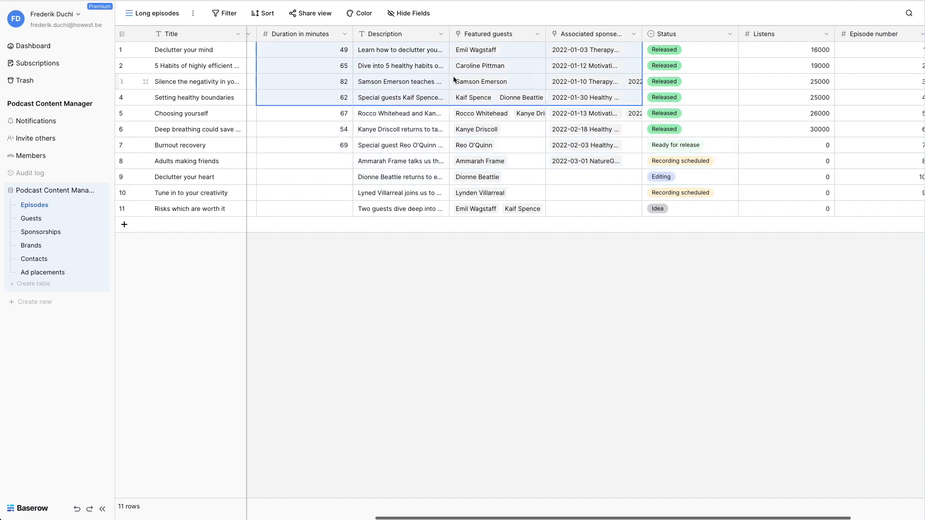
Step: Extend the selected block to more columns, and return the active cell to the first row's Title
key(shift+Right)
key(shift+Right)
key(shift+Right)
key(Left)
key(Left)
key(Left)
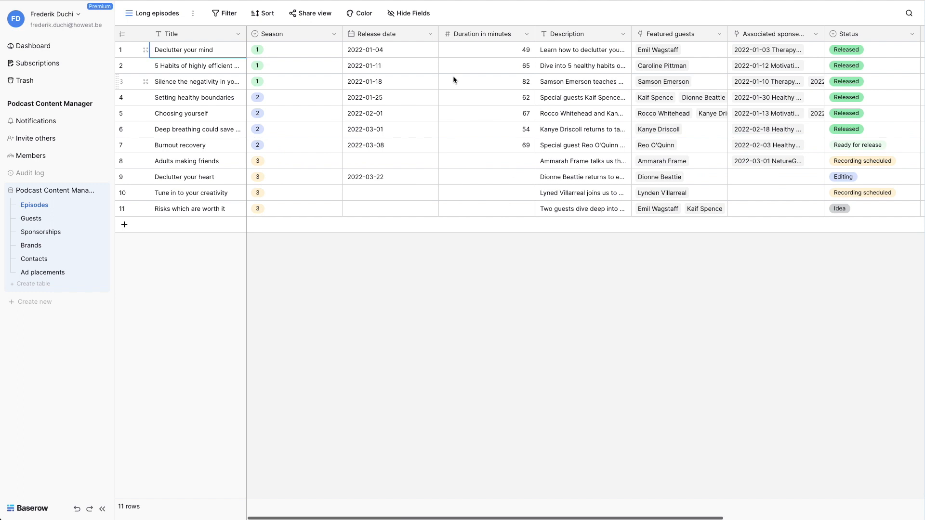
Step: Change the title of the "Choosing yourself" episode in row 5 to "Choose yourself"
click(205, 115)
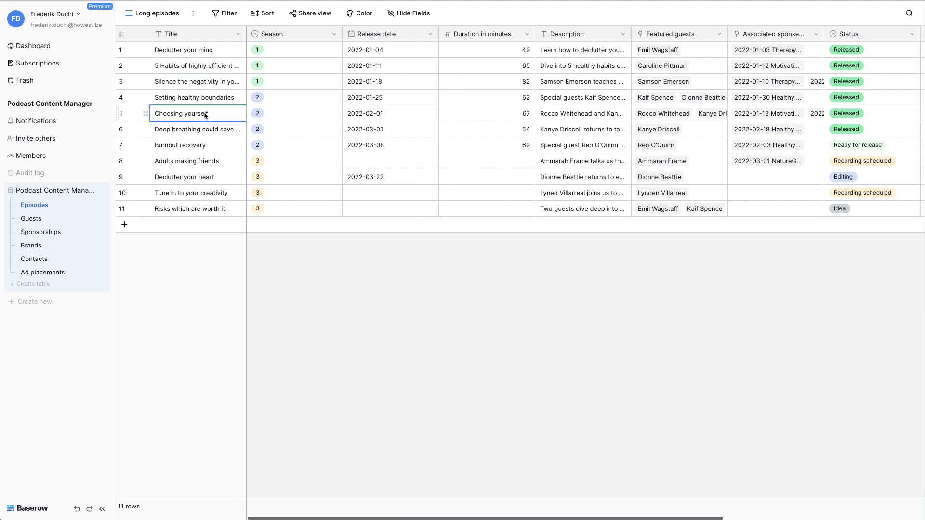
double_click(182, 114)
double_click(169, 112)
key(BackSpace)
text(Chose)
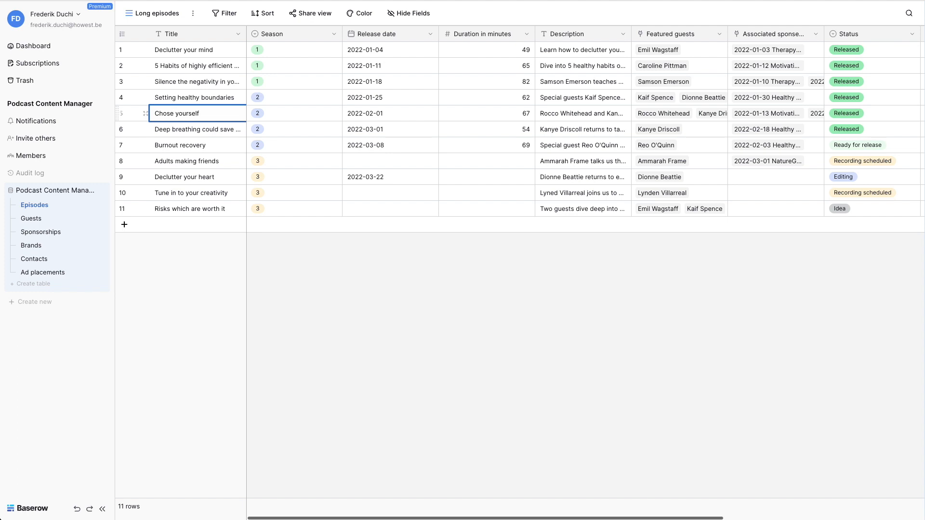
key(BackSpace)
key(BackSpace)
text(ose)
Step: In the expanded "Choose yourself" record, set Season to 3 and replace the first "and" in the description with "&"
click(146, 114)
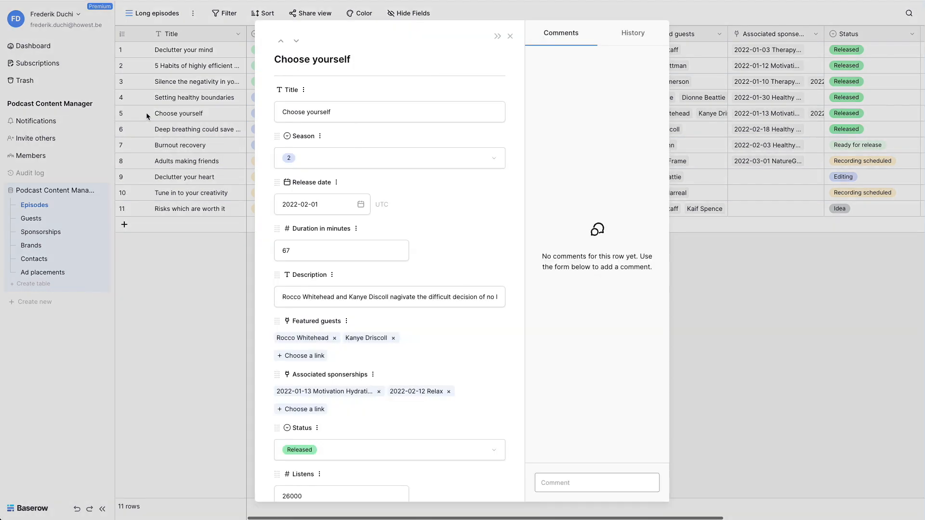
click(404, 153)
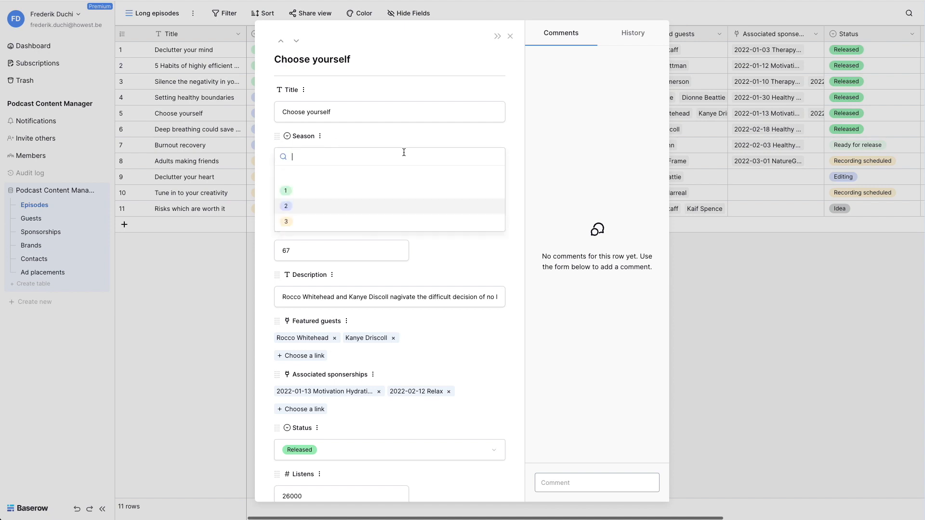
click(362, 222)
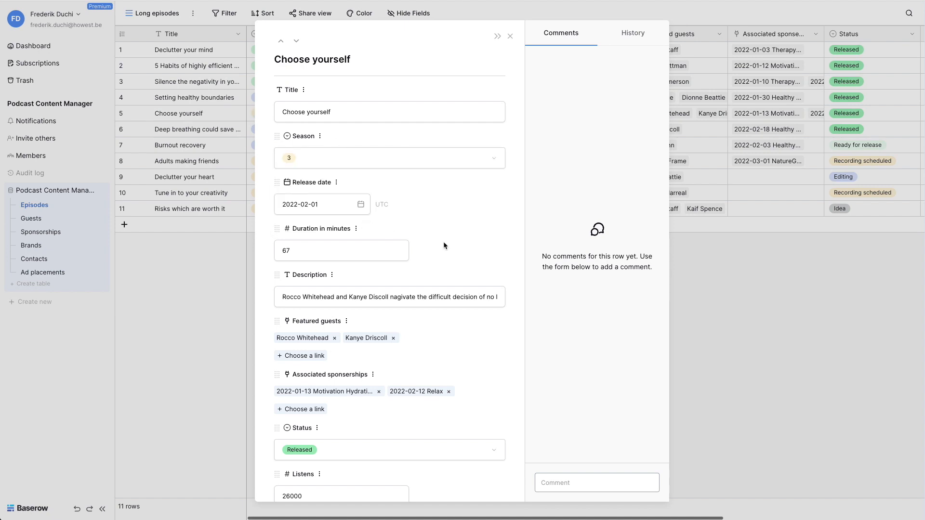
double_click(342, 297)
text(&)
click(510, 36)
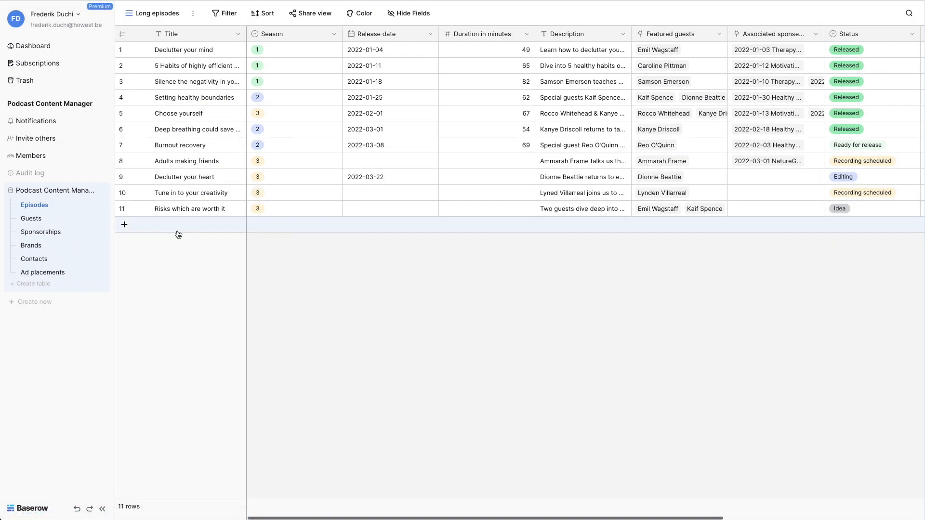
Step: Add an episode row titled "New record" at the end of the table with Season 3
click(163, 226)
text(New record)
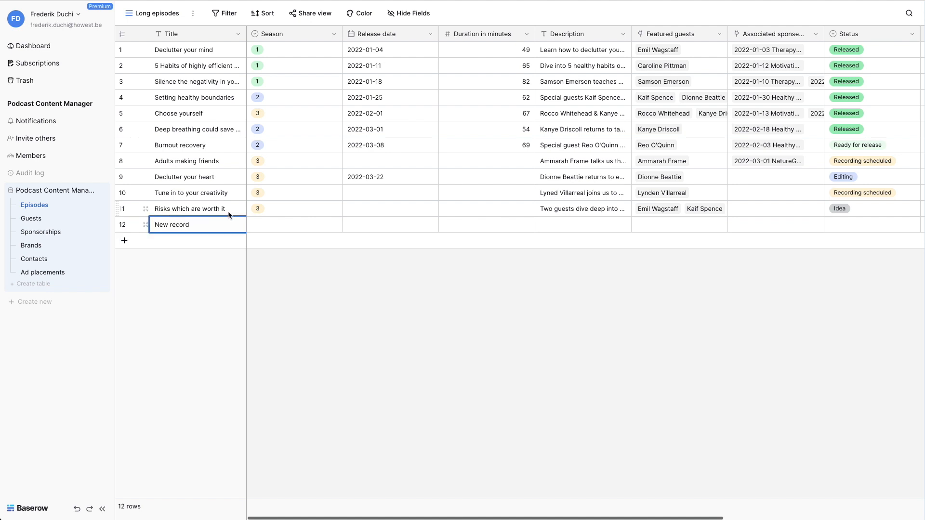
click(266, 222)
click(268, 224)
click(264, 307)
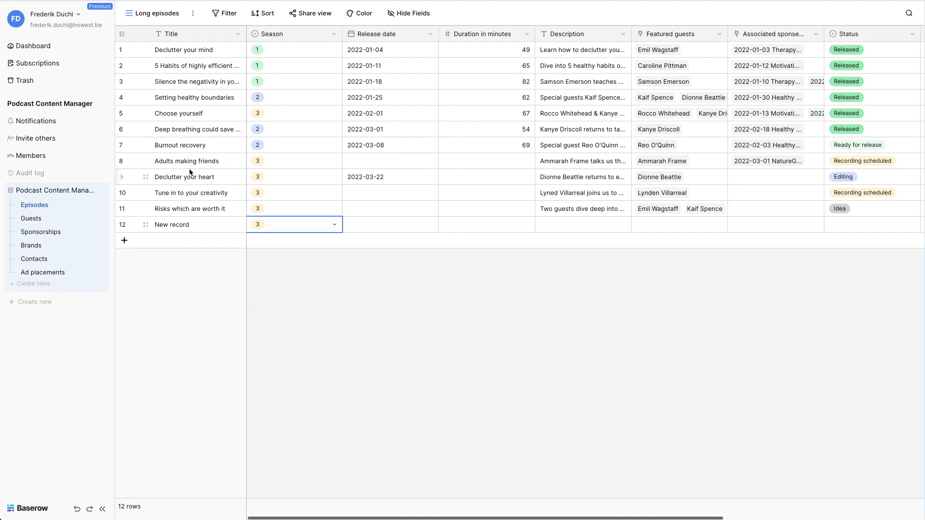
Step: Copy the Title through Featured guests cells of rows 8 to 10 into new rows at the end of the table
click(174, 165)
key(shift+Right)
key(shift+Right)
key(shift+Right)
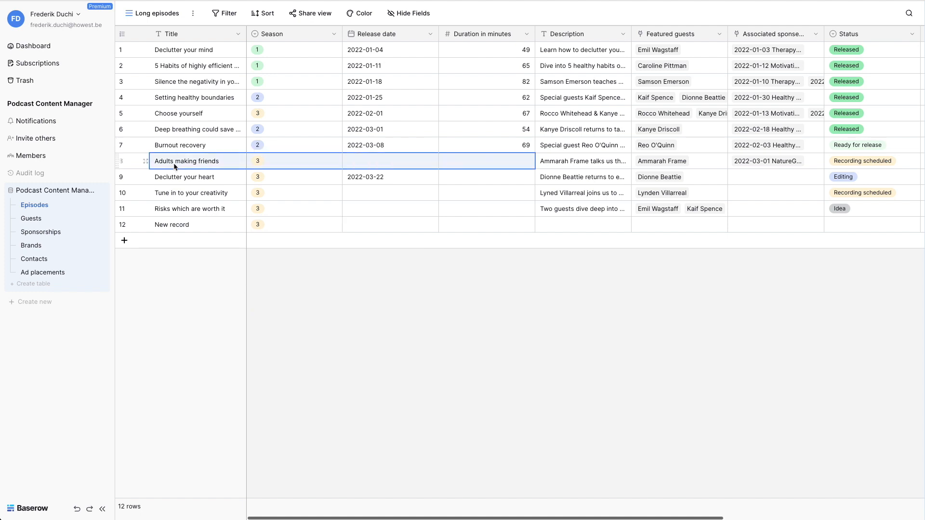
key(shift+Down)
key(shift+Down)
key(shift+Right)
key(shift+Right)
key(ctrl+c)
click(179, 243)
key(ctrl+v)
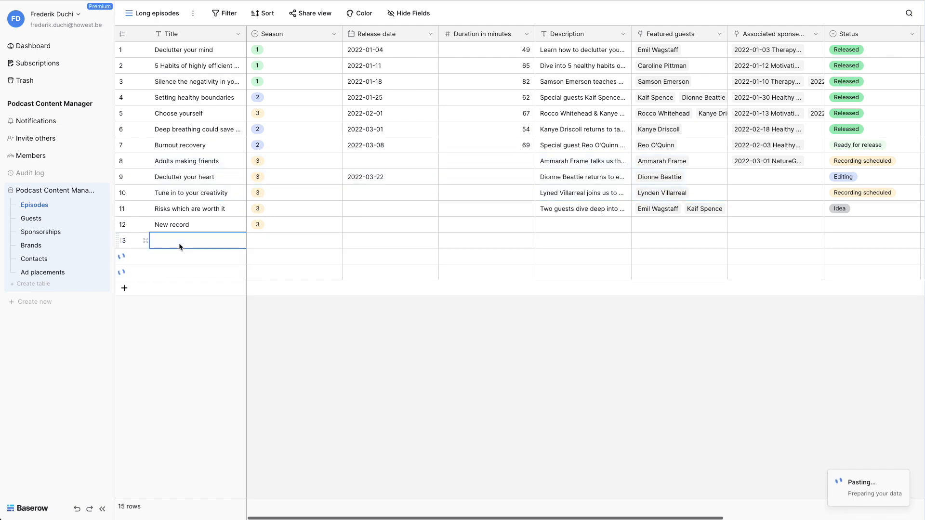
Step: Delete the "New record" row
click(281, 225)
right_click(282, 225)
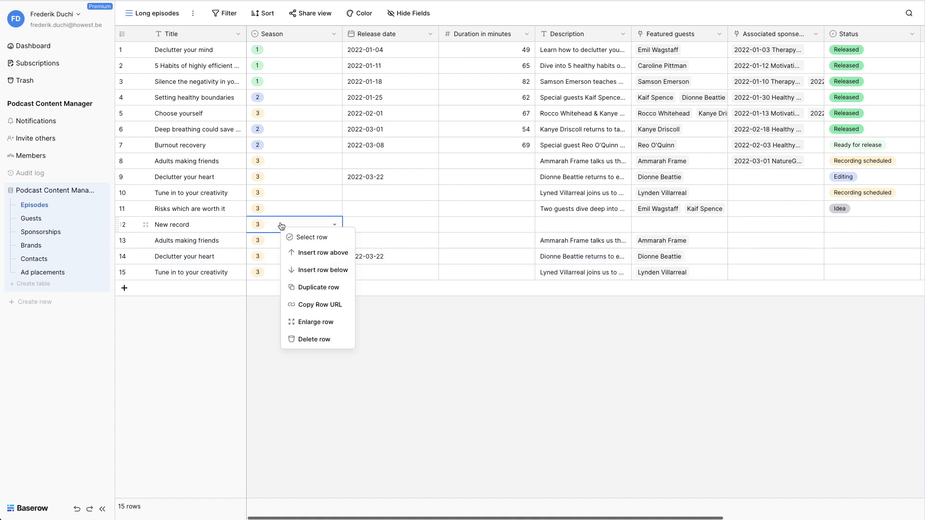
click(313, 340)
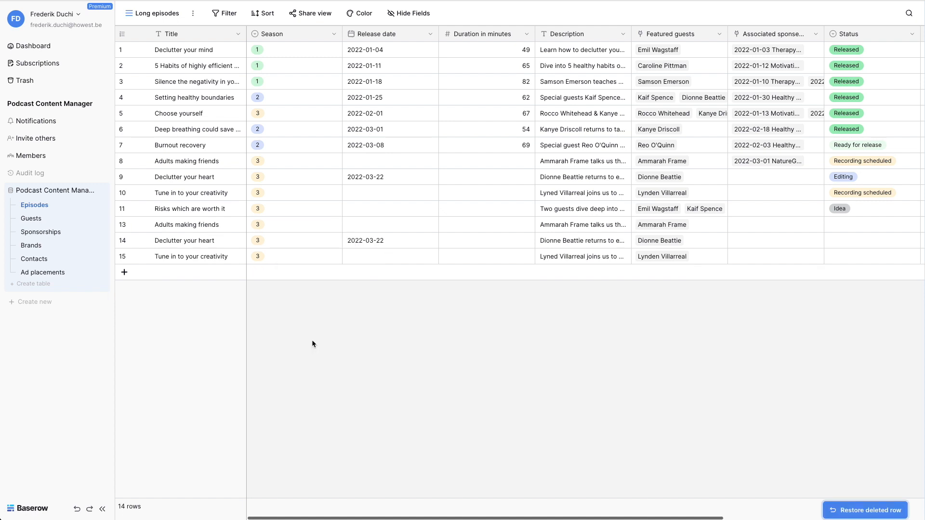
Step: Check the edited rows in the All episodes view and return to the Long episodes view
click(149, 15)
click(153, 68)
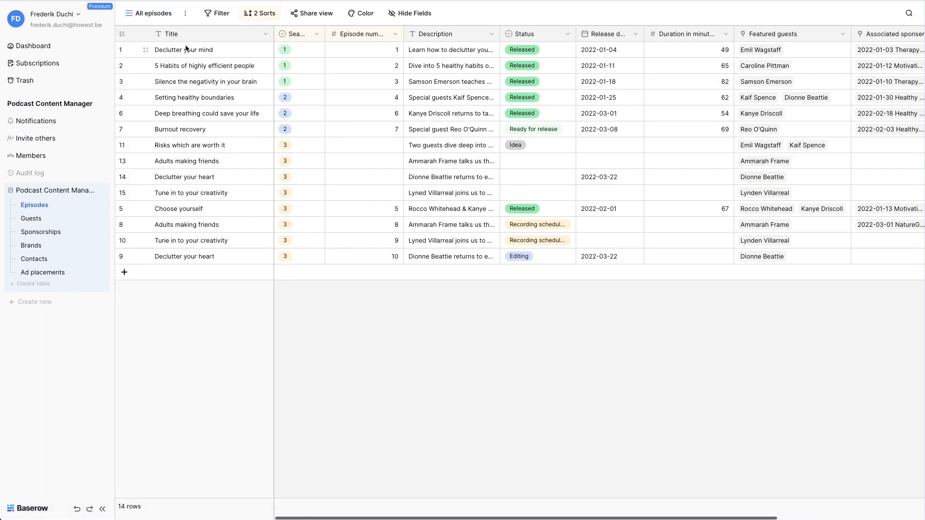
click(160, 17)
click(165, 87)
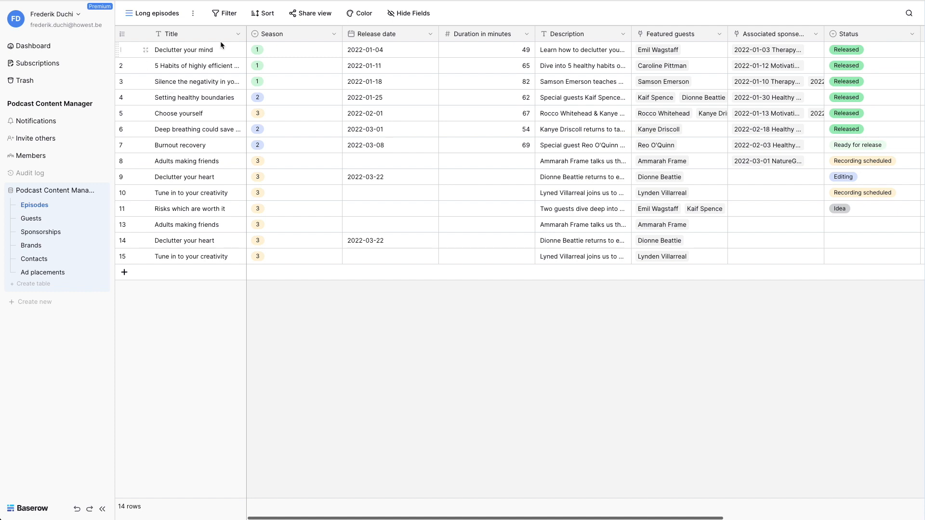
Step: Sort the Long episodes view by Title, trying Z → A before settling on A → Z
click(264, 13)
click(286, 66)
click(282, 85)
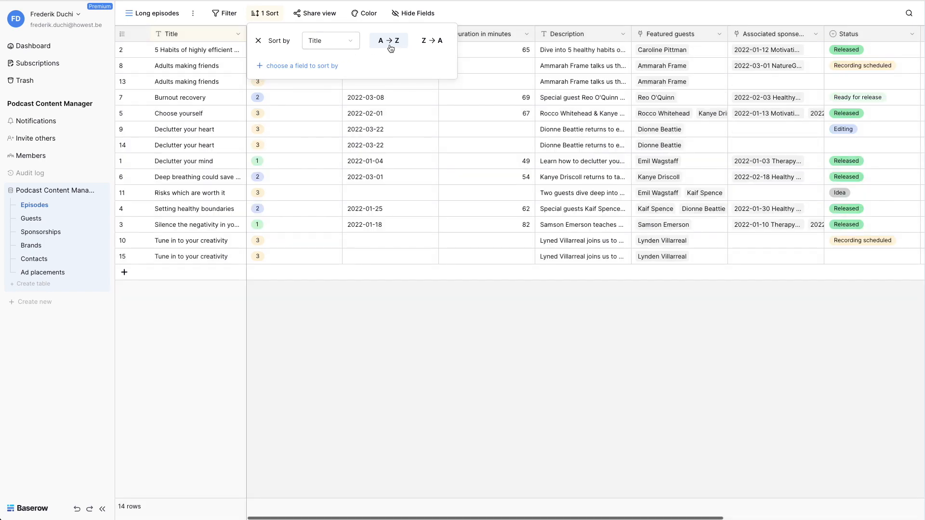
click(430, 43)
click(394, 47)
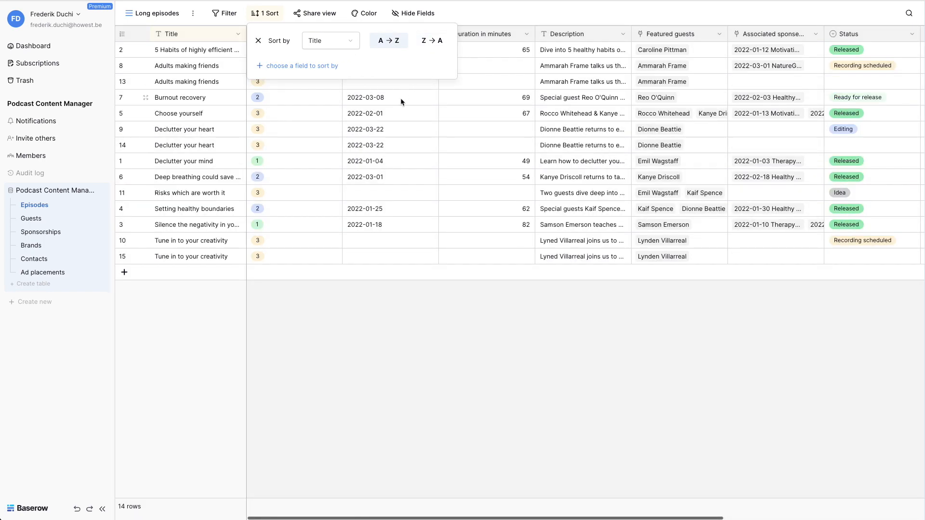
click(400, 97)
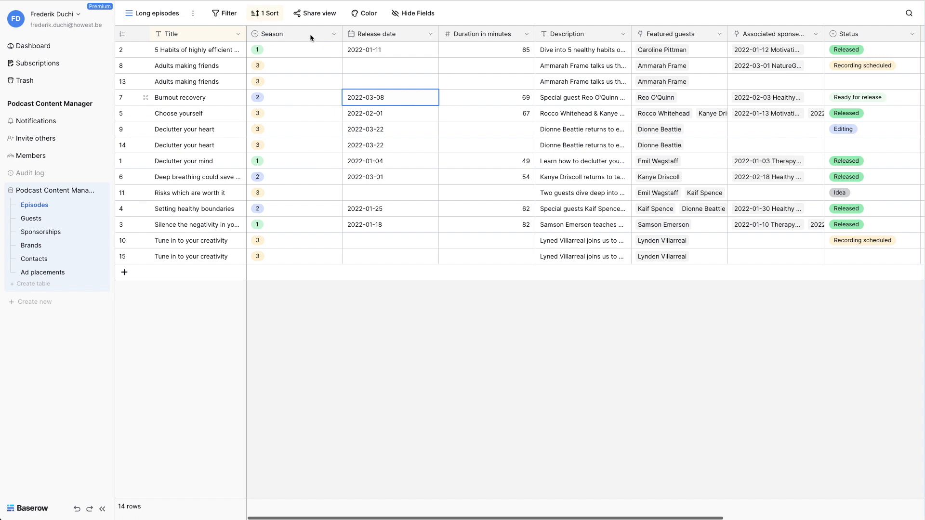
Step: Filter the Long episodes view to rows where Duration in minutes is higher than 60
click(226, 13)
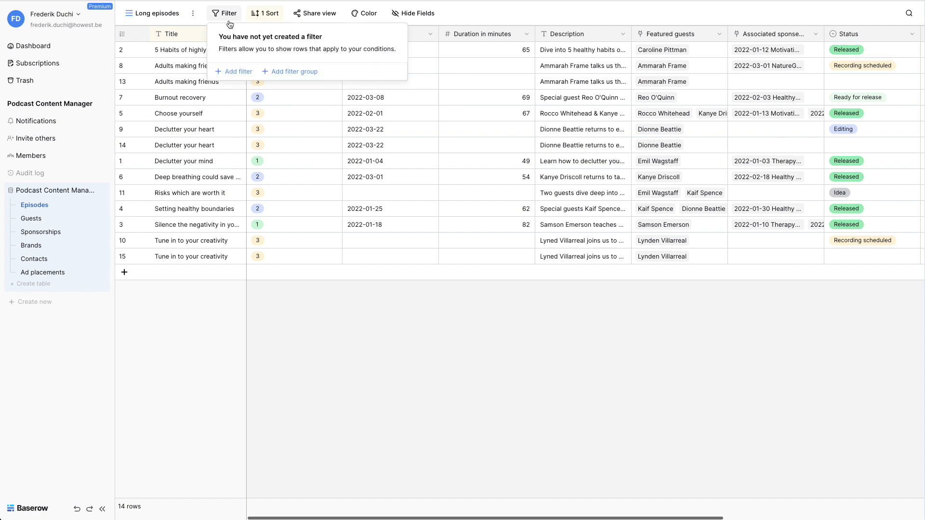
click(232, 68)
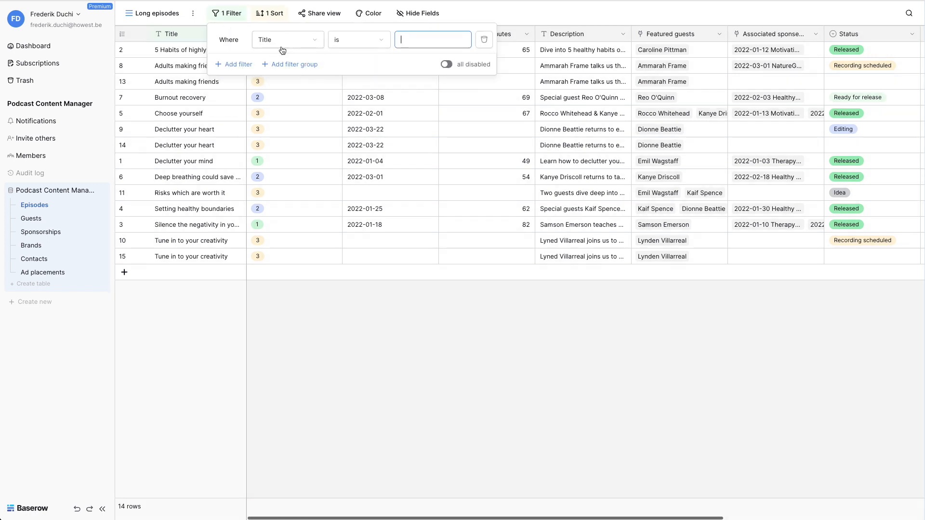
click(282, 41)
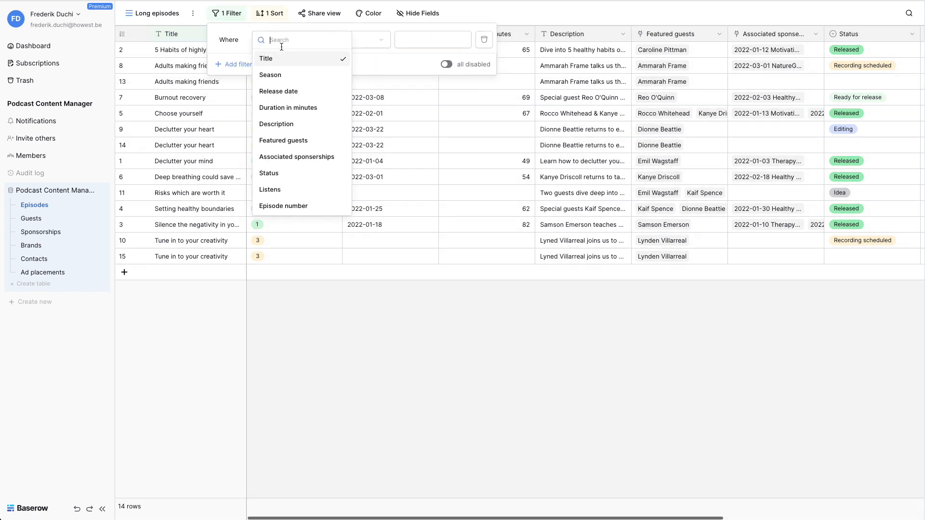
click(289, 107)
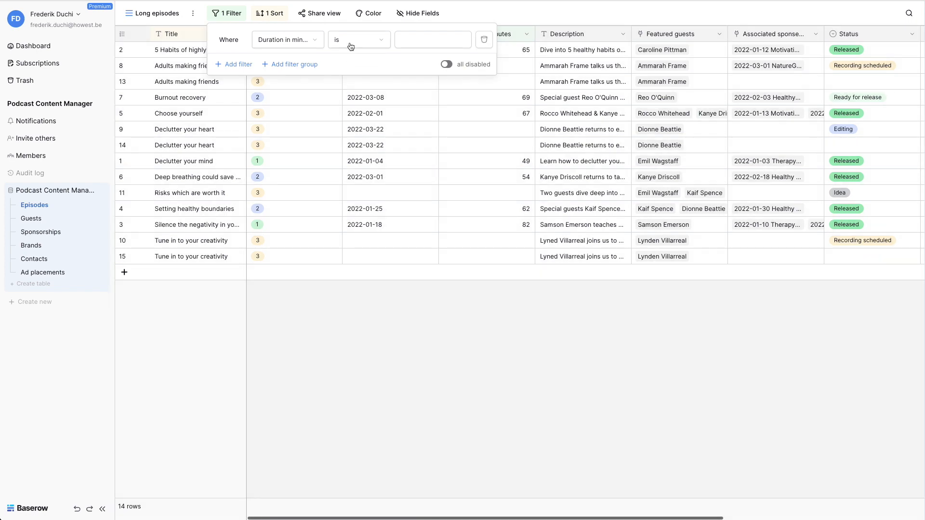
click(351, 44)
click(352, 124)
click(424, 39)
text(60)
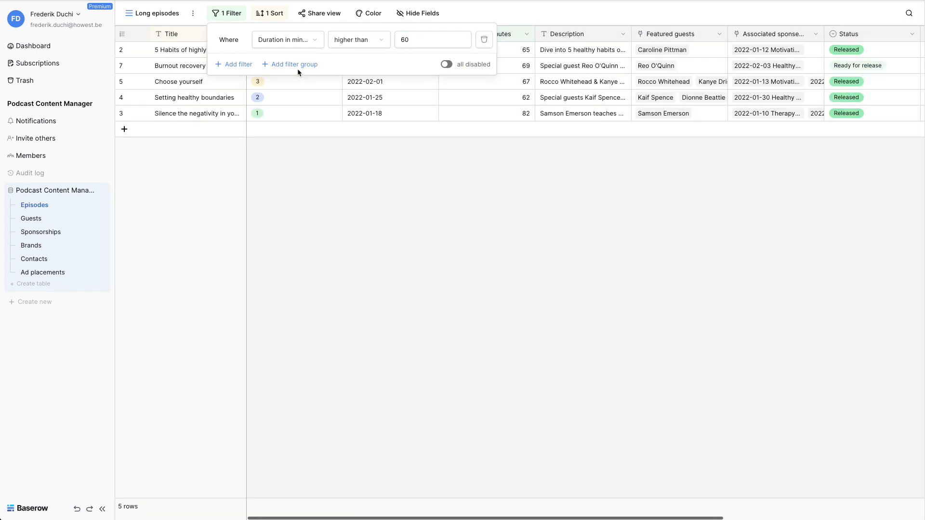
click(290, 64)
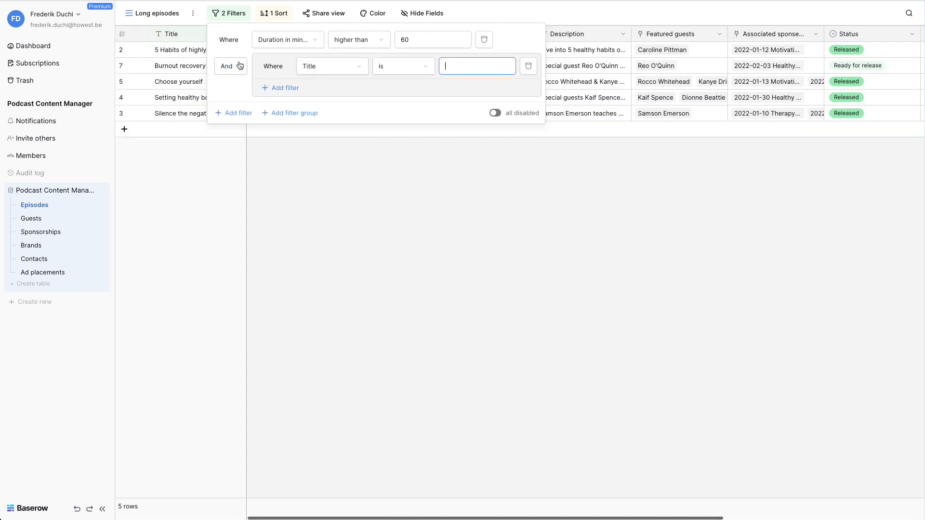
click(226, 67)
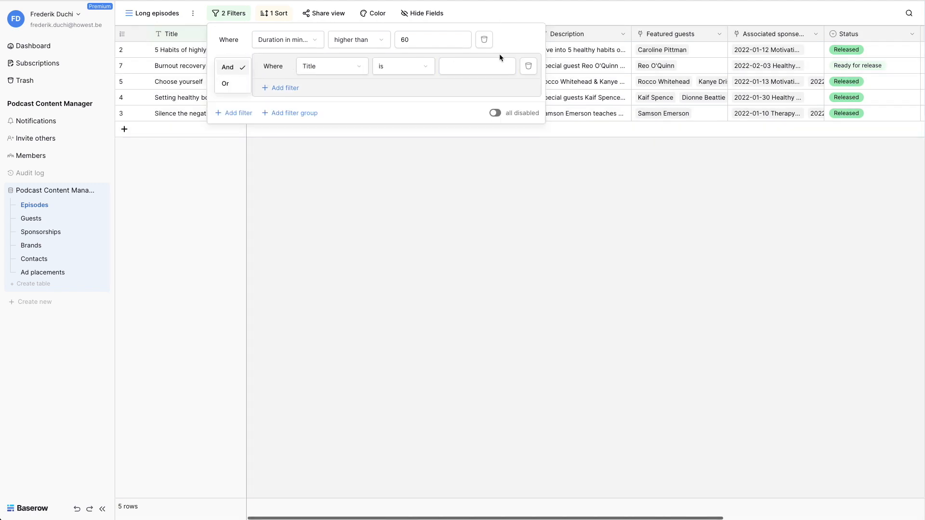
click(527, 68)
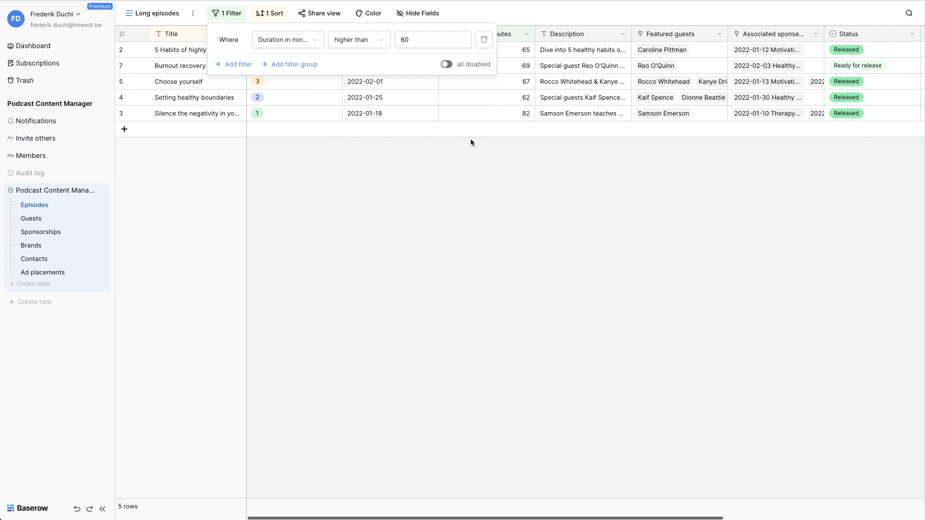
click(470, 141)
Step: Color the left border of the rows in the Long episodes view by the Status single select field
click(369, 13)
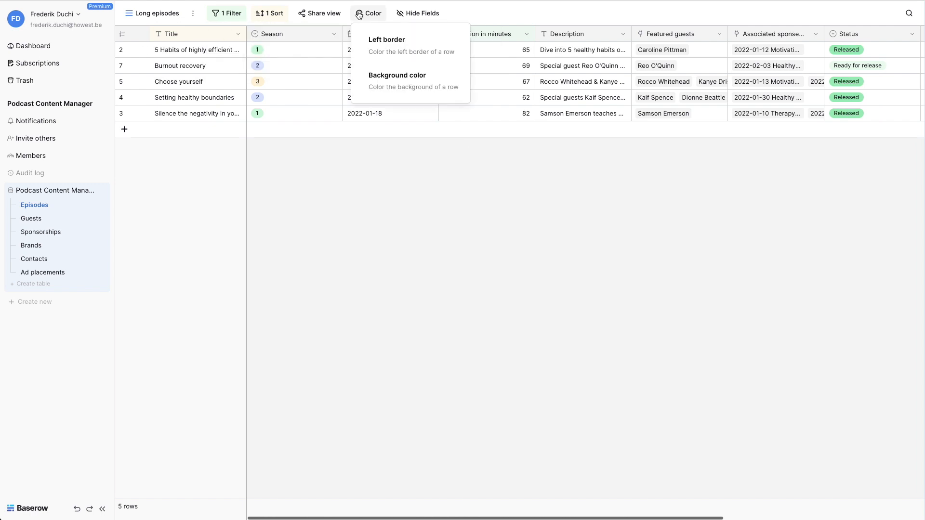
click(395, 39)
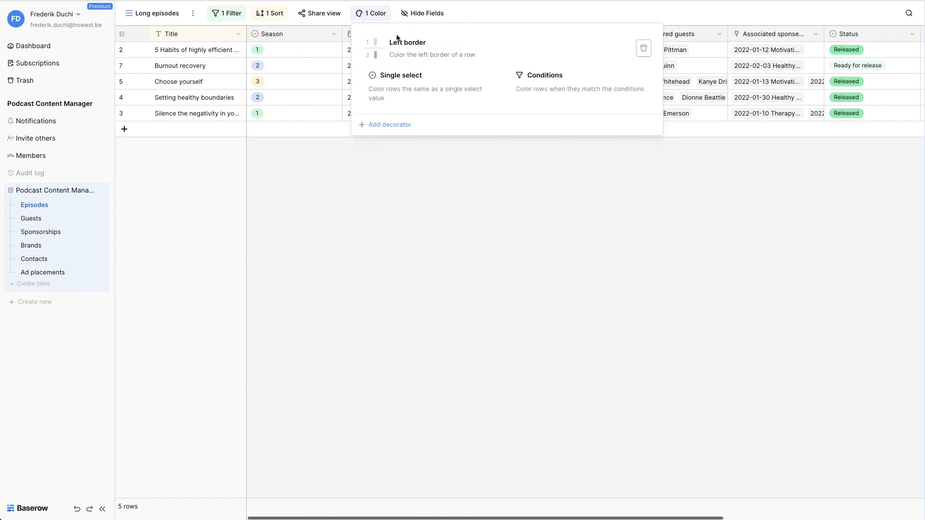
click(410, 85)
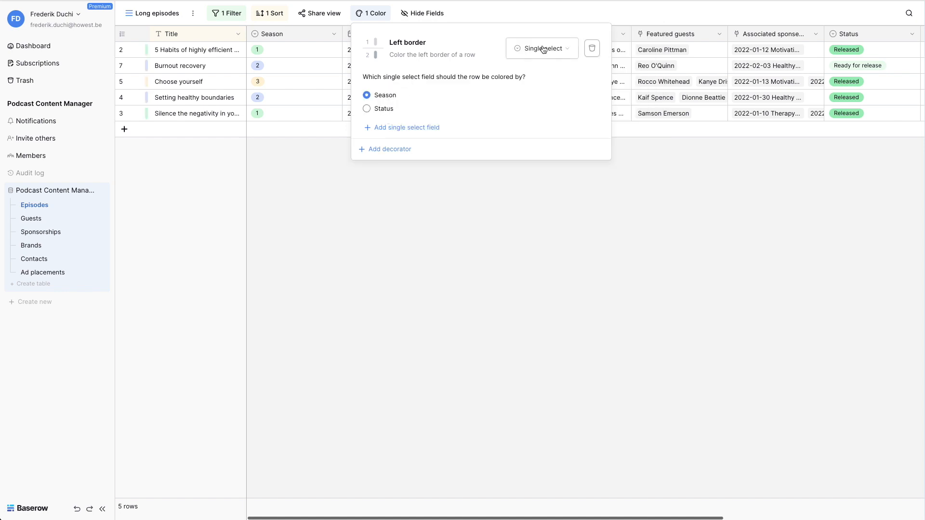
click(543, 48)
click(534, 50)
click(384, 109)
Step: Compare the Long episodes view with the All episodes view to check whether the row coloring applies there, and return
click(152, 13)
click(154, 70)
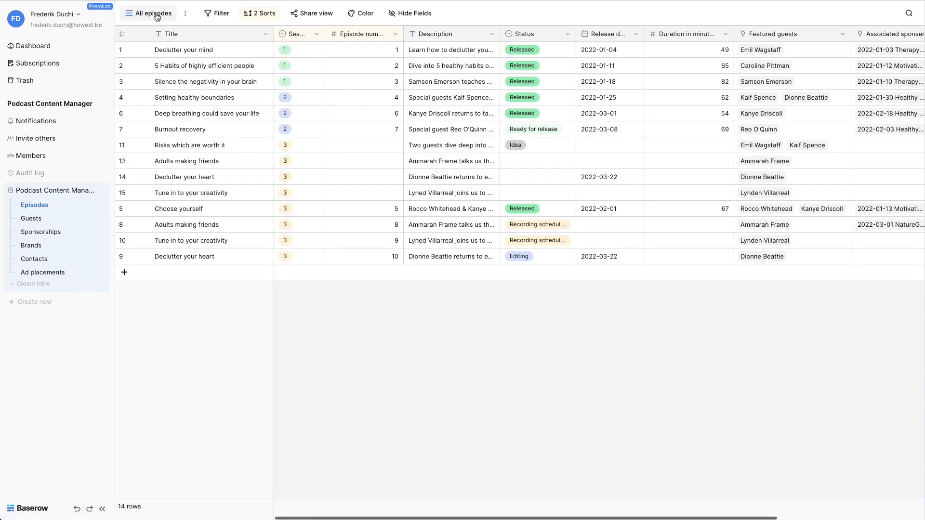
click(156, 14)
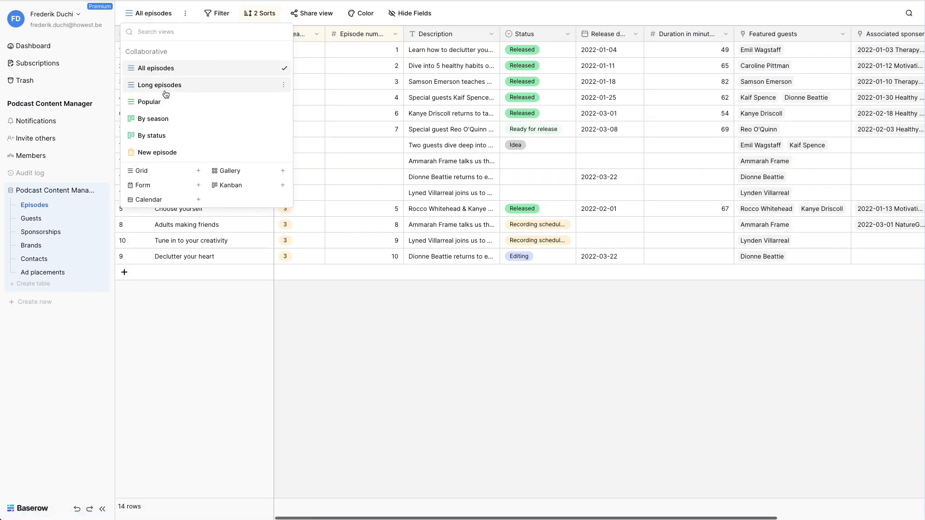
click(160, 85)
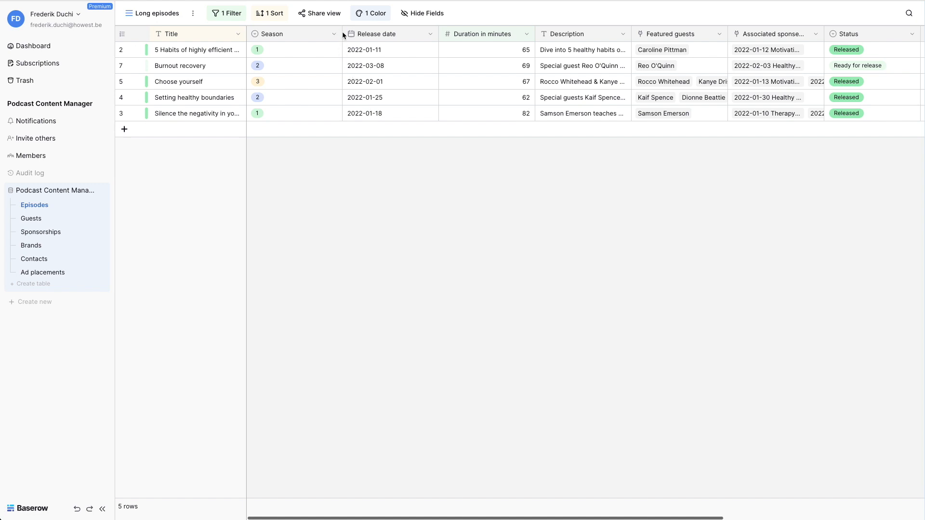
Step: Narrow the Season column and reorder the fields as Season, Description, Duration in minutes, Release date
drag(340, 33, 303, 33)
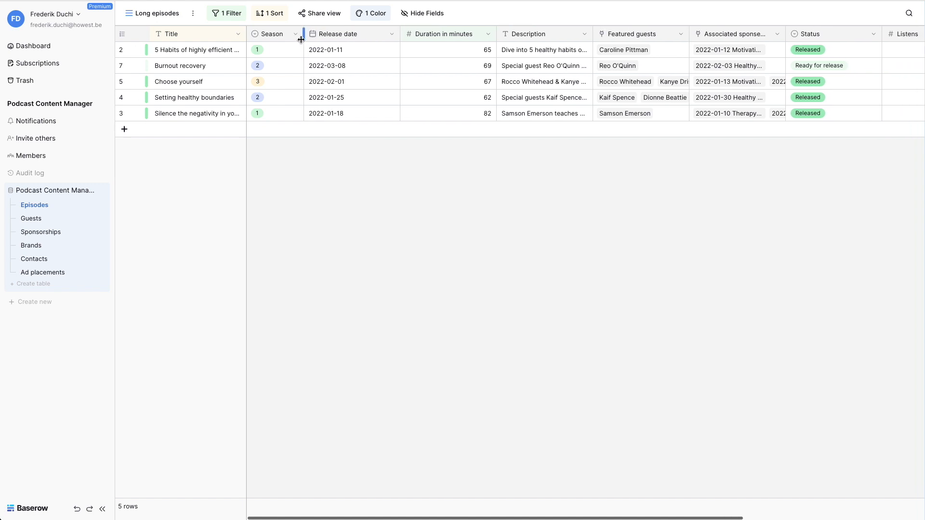
drag(399, 30, 574, 24)
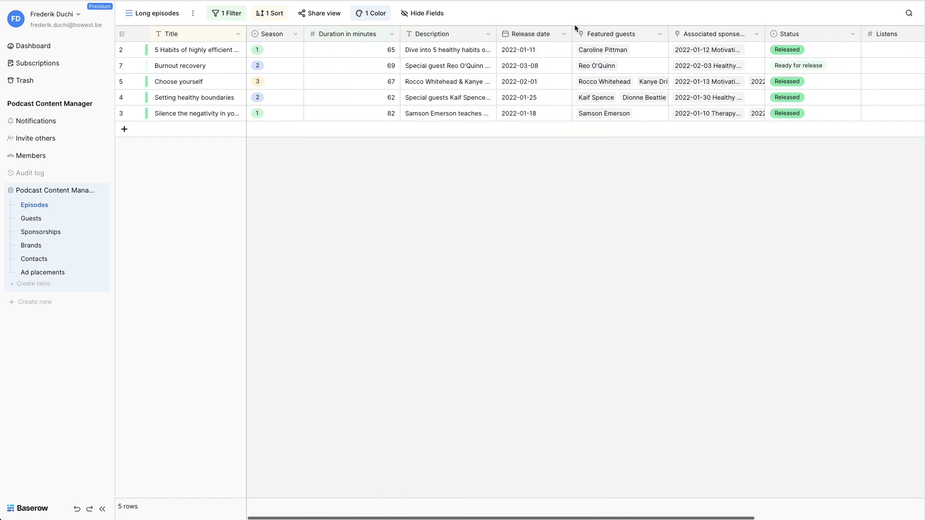
click(433, 21)
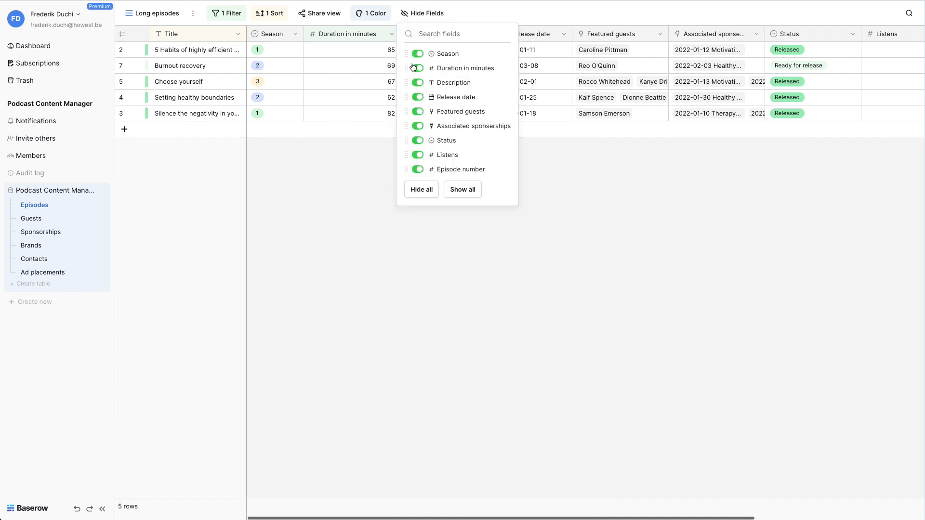
drag(406, 69, 409, 88)
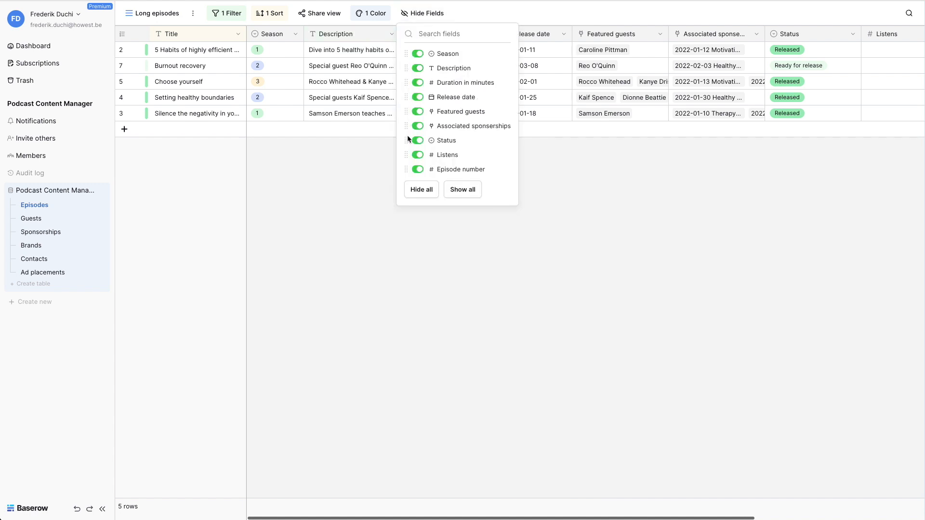
Step: Hide the Associated sponserships, Featured guests, Release date and Duration in minutes fields in the Long episodes view
click(417, 126)
click(417, 111)
click(417, 97)
click(417, 83)
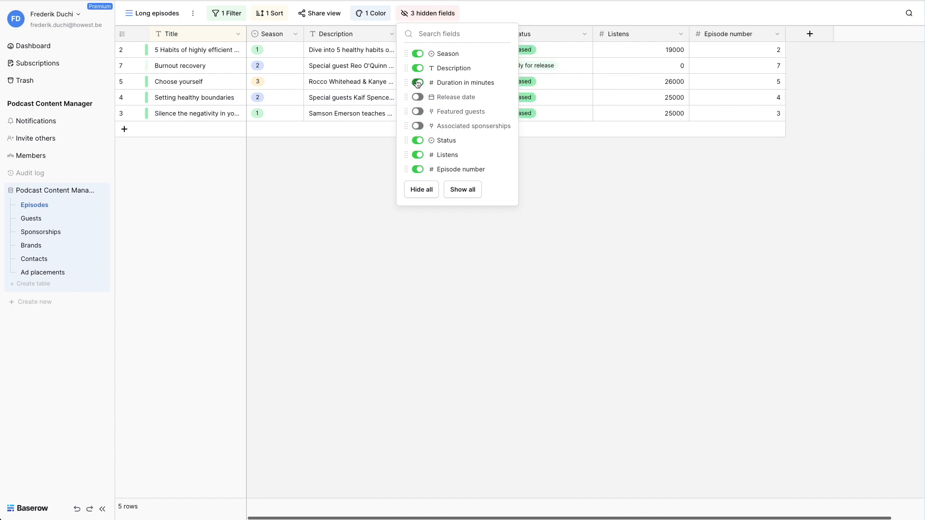
click(573, 151)
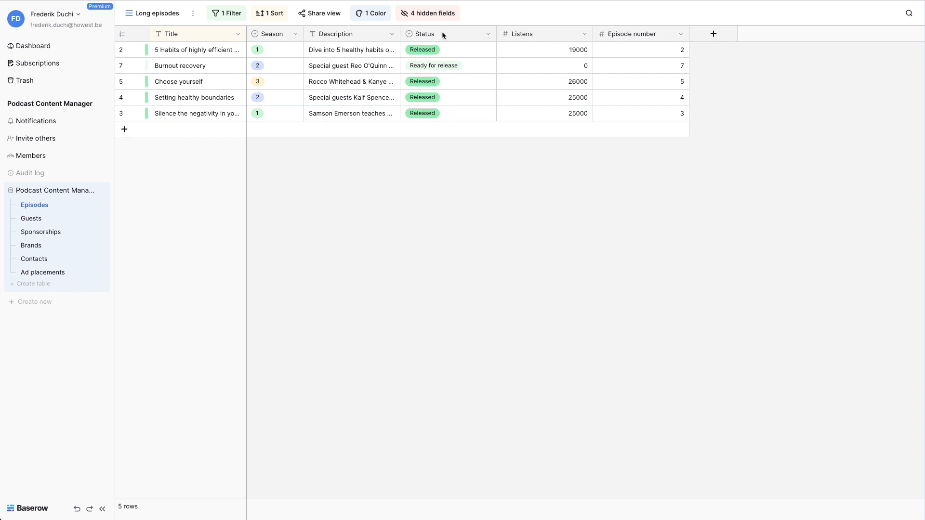
Step: Check the fields shown in the All episodes view and switch back to the Long episodes view
click(151, 14)
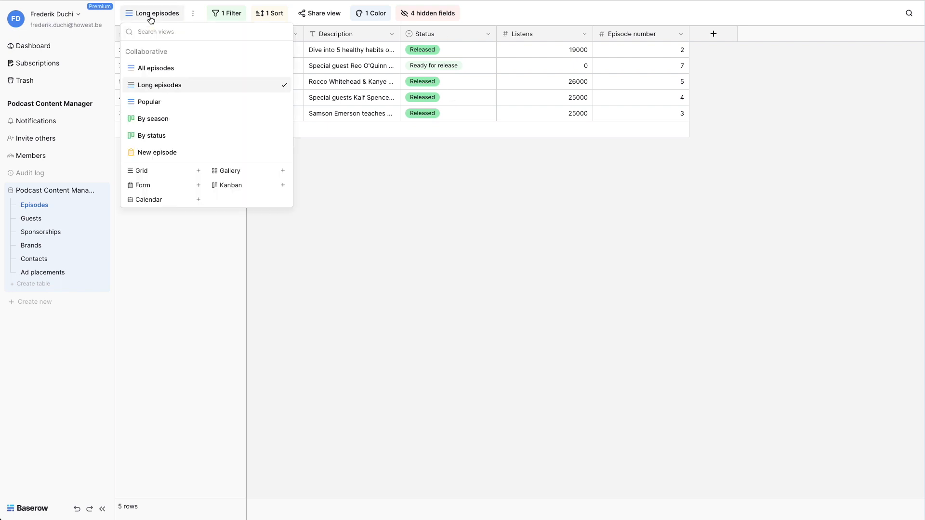
click(154, 68)
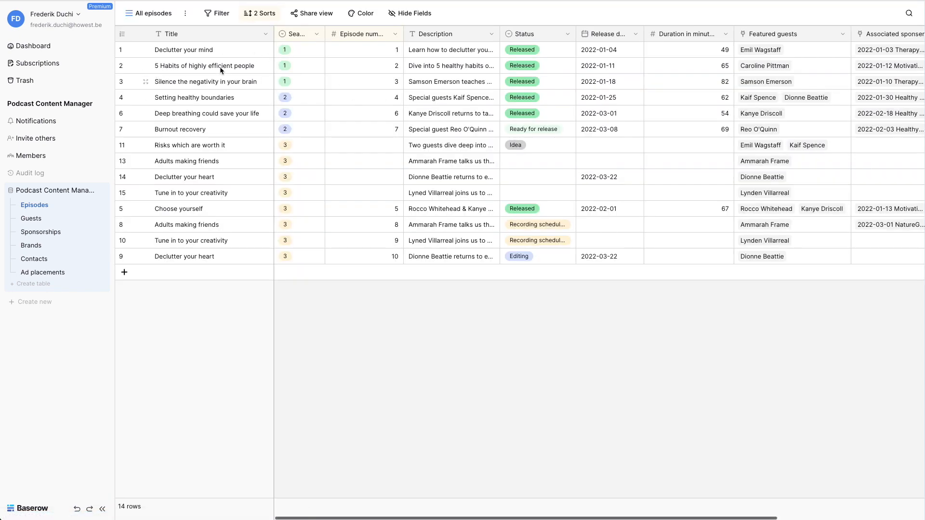
click(152, 14)
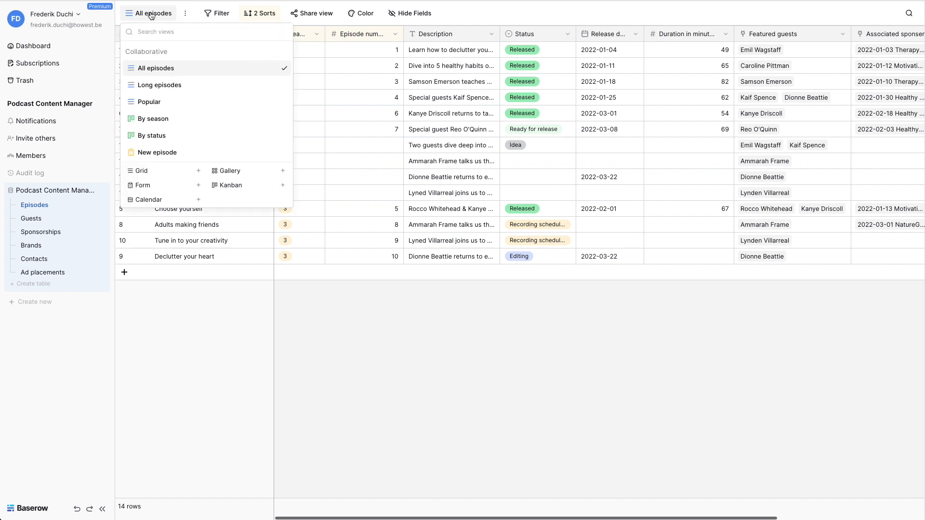
click(164, 82)
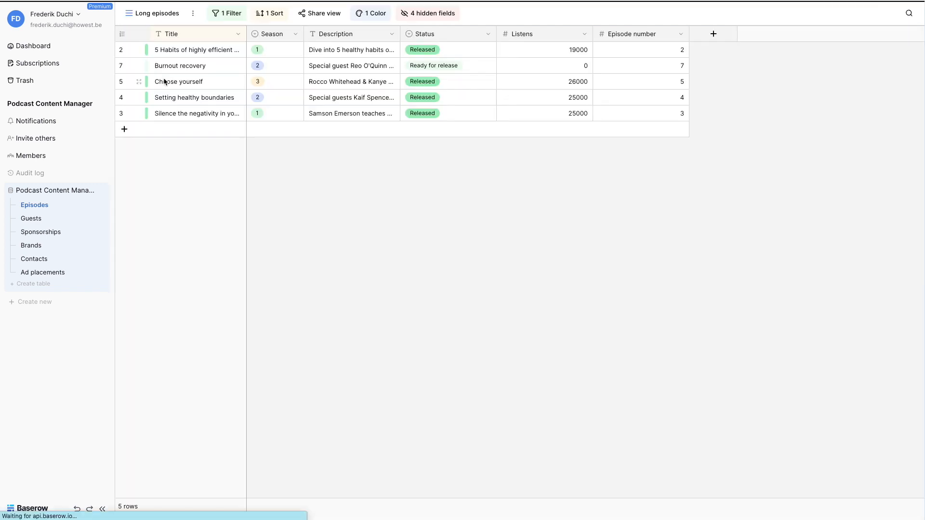
Step: Review the export options for the Long episodes view and the import options for the Episodes table
click(193, 14)
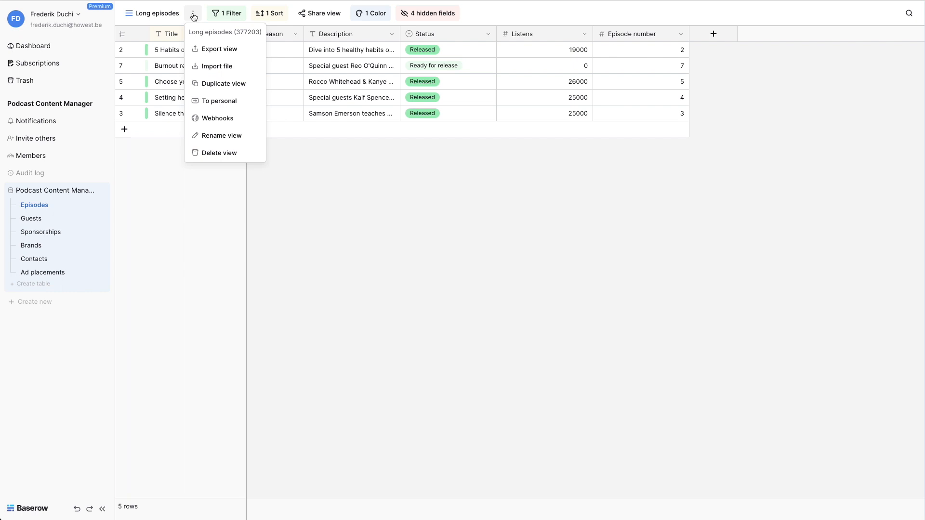
click(212, 50)
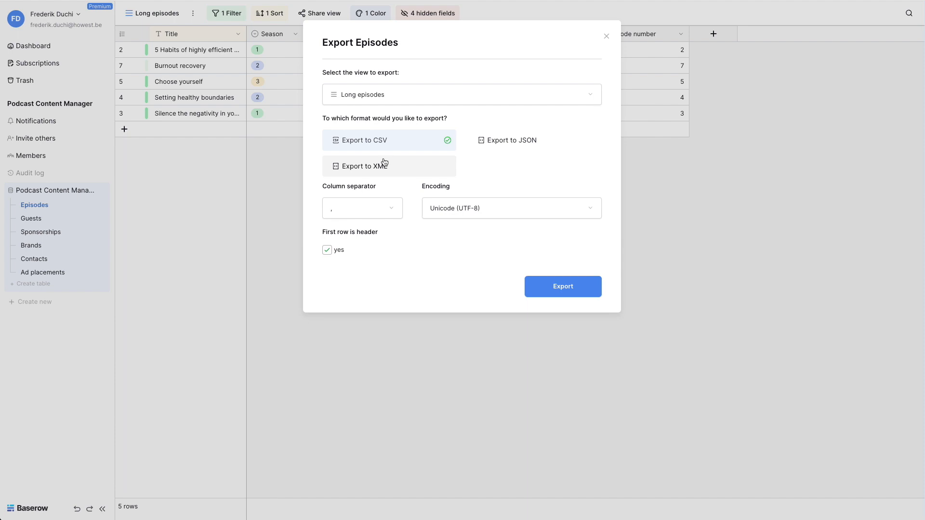
click(607, 37)
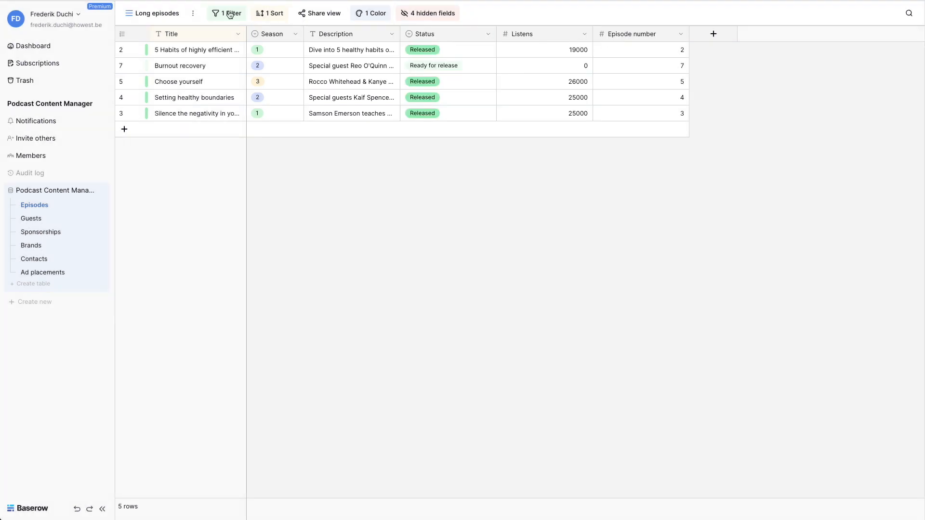
click(194, 13)
click(214, 69)
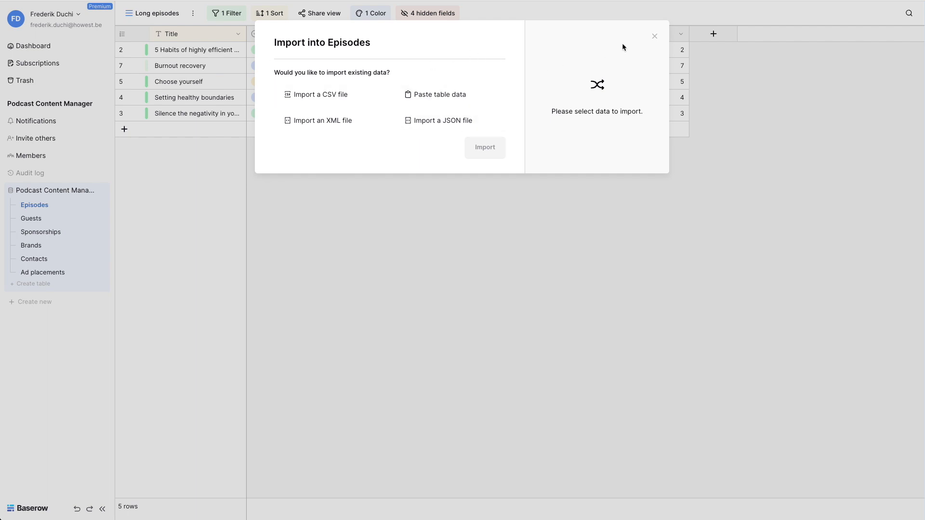
click(654, 37)
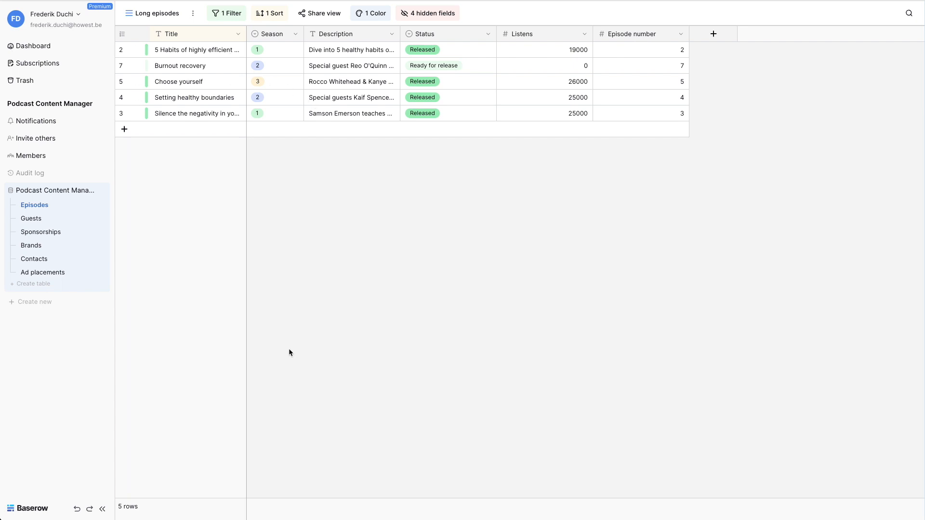
Step: Set the footer calculations to Filled for the Season column and Unique for the Description column
click(267, 512)
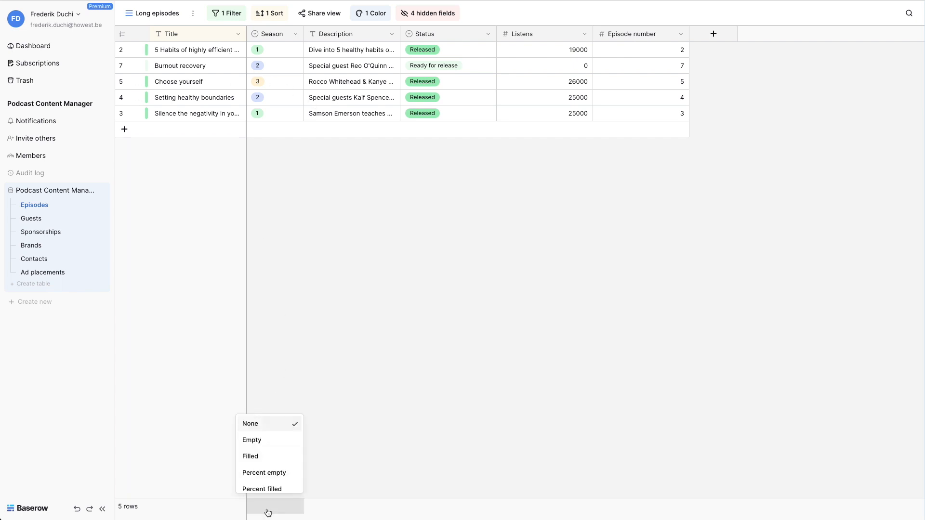
click(257, 455)
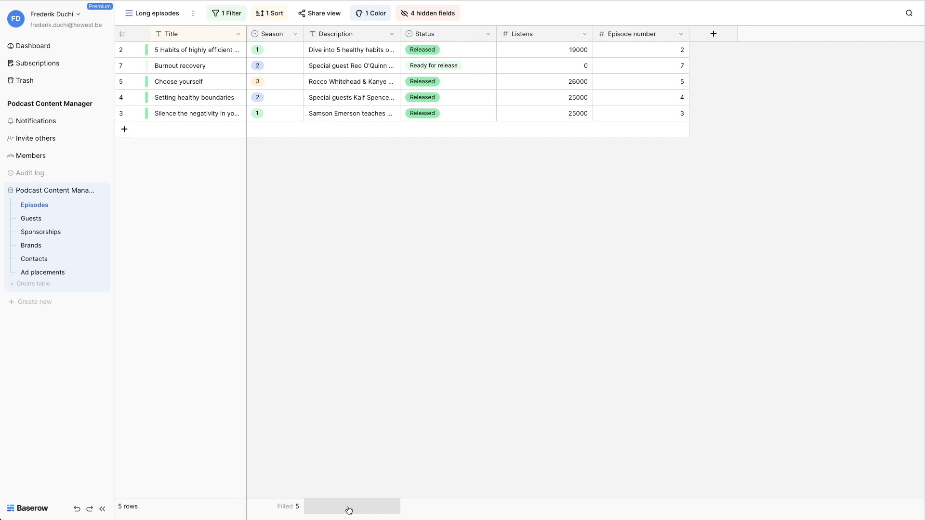
click(349, 511)
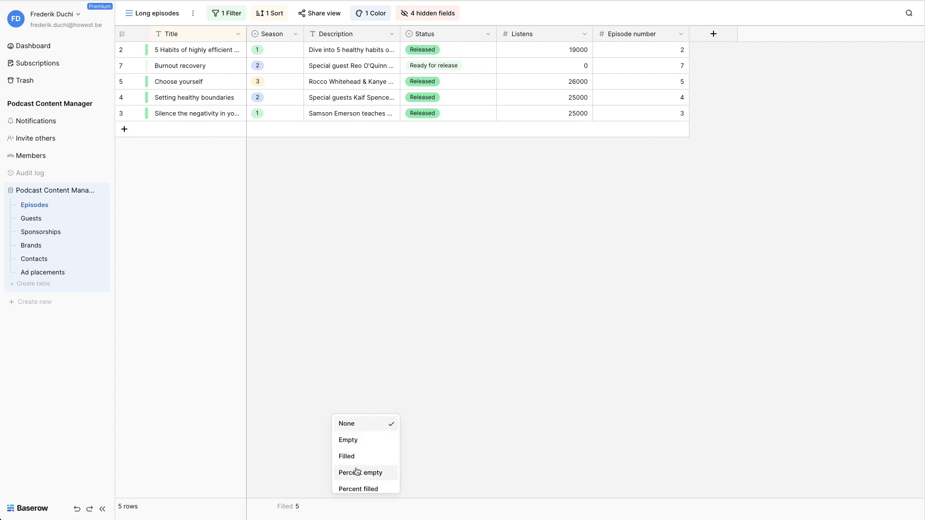
scroll(357, 470, down, 1)
click(347, 483)
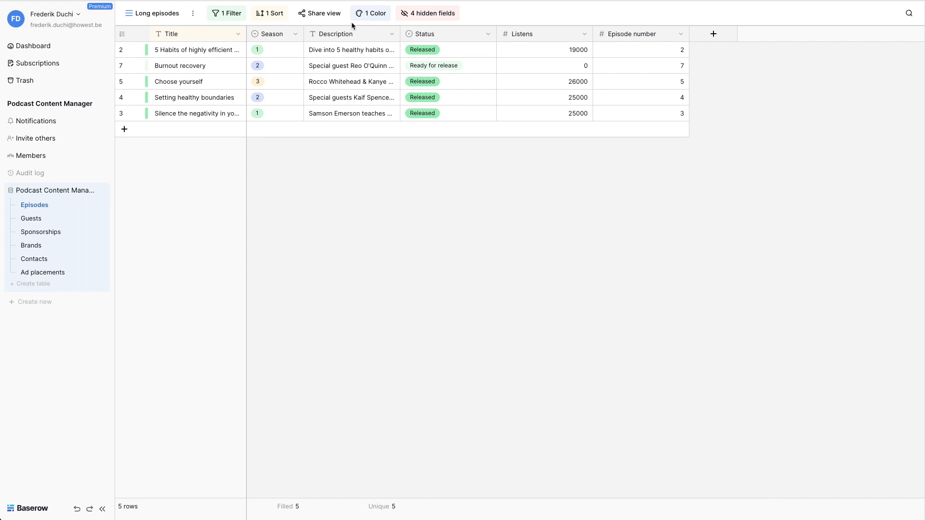
Step: Create and copy a private share link for the Long episodes view, and view its password restriction without setting one
click(319, 14)
click(332, 36)
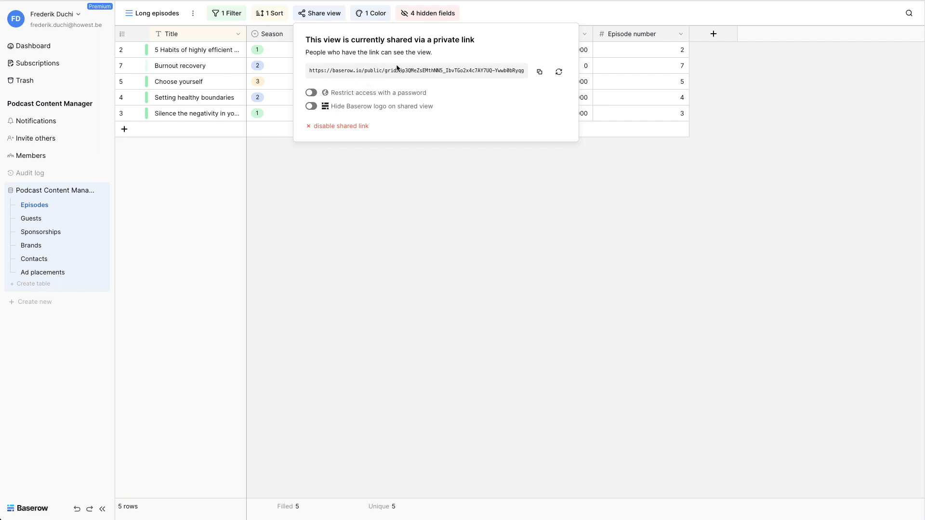
click(540, 72)
click(311, 94)
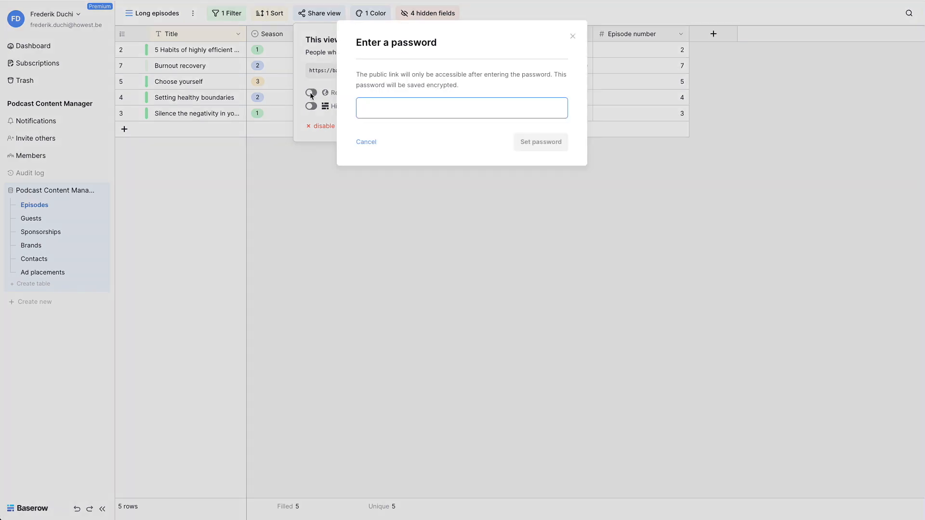
click(573, 36)
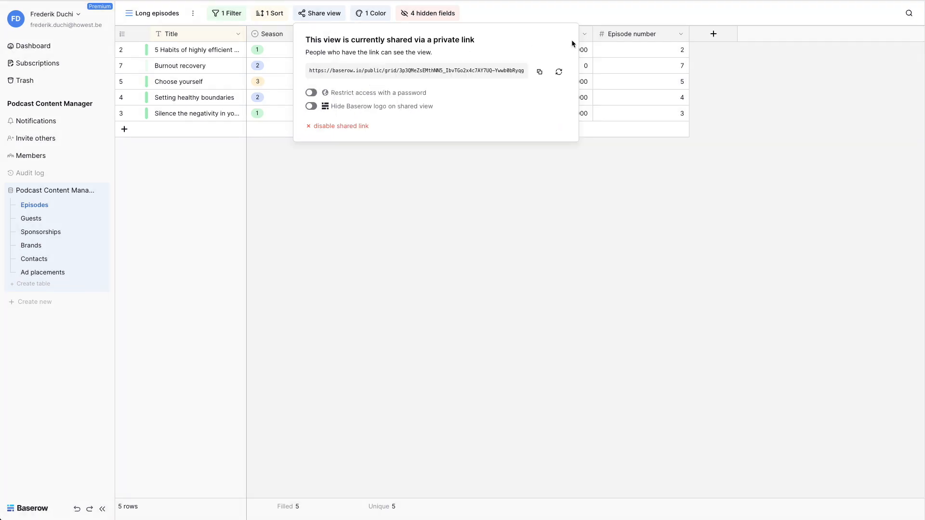